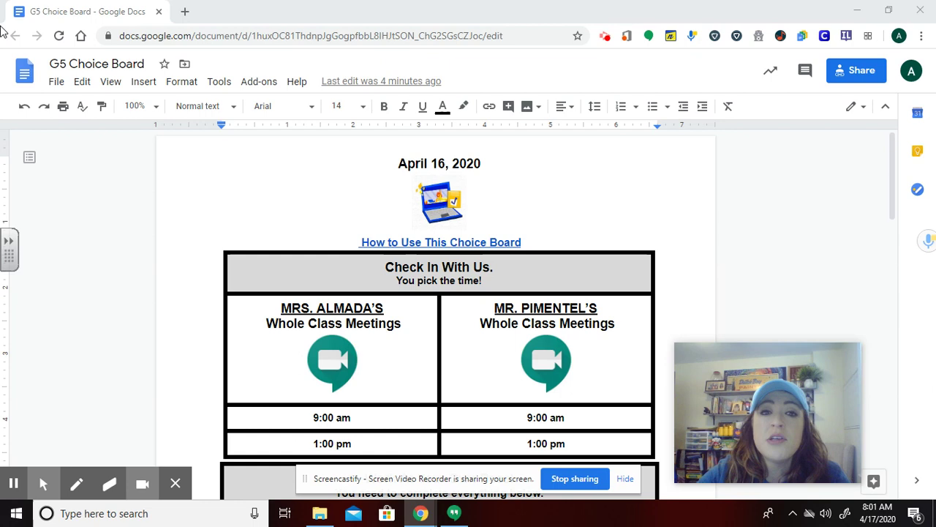
# Copy the document's anyone-with-the-link view link from Share, then close the dialog
pyautogui.moveTo(851, 78)
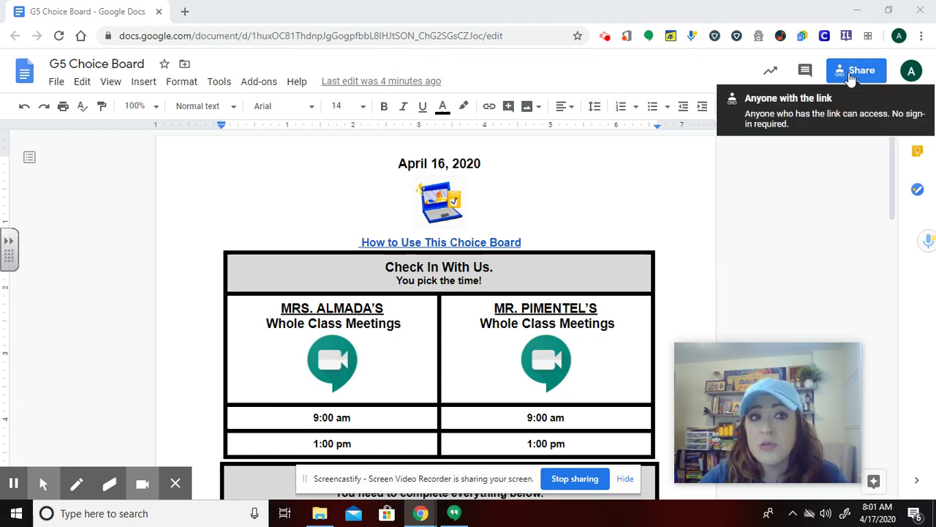
pyautogui.click(851, 78)
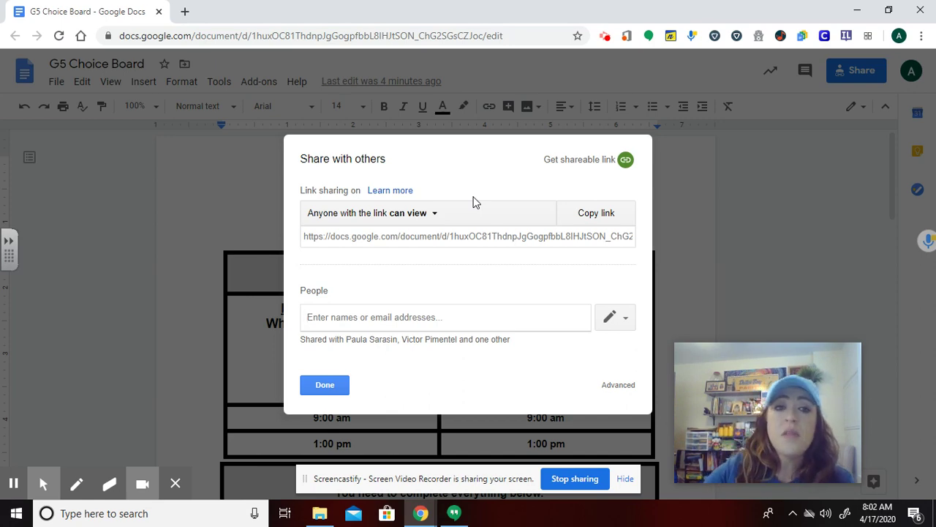
pyautogui.click(590, 218)
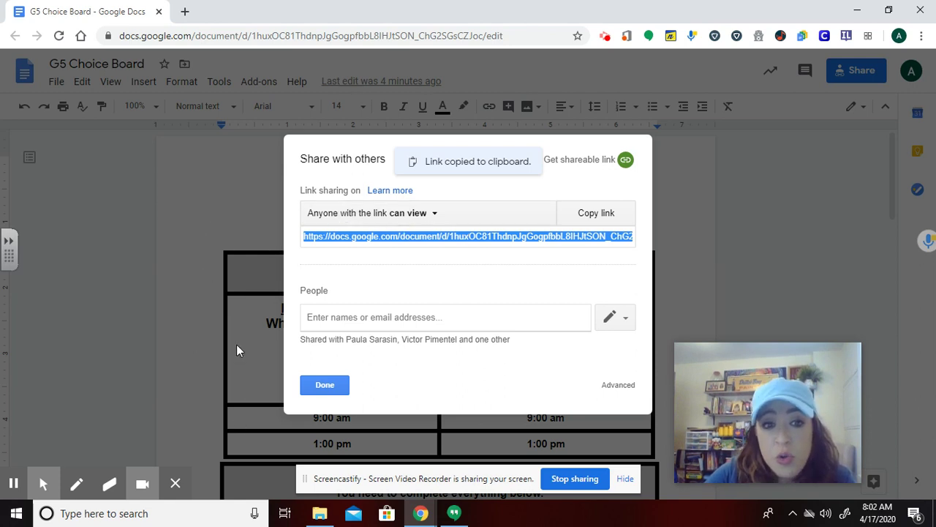
pyautogui.click(337, 386)
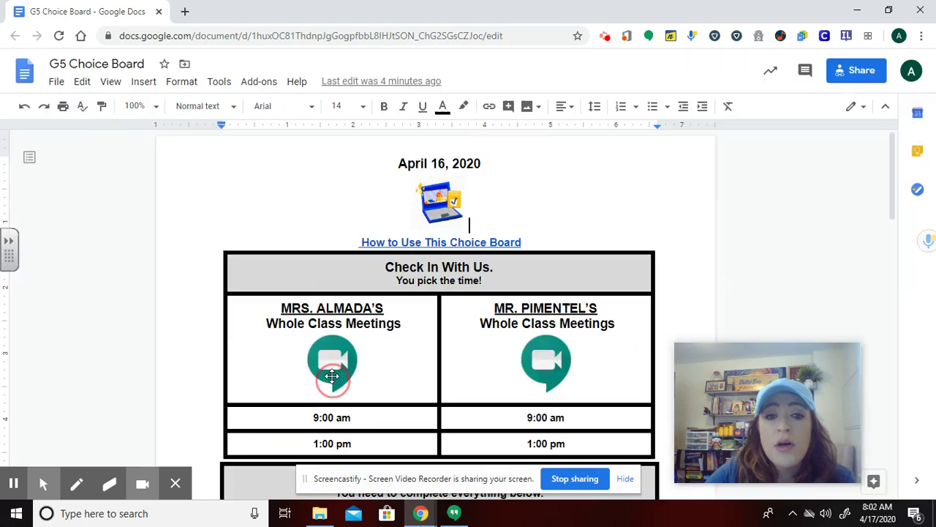
# Reopen the sharing settings and copy the view-only link again, leaving them open
pyautogui.scroll(-5, 408, 331)
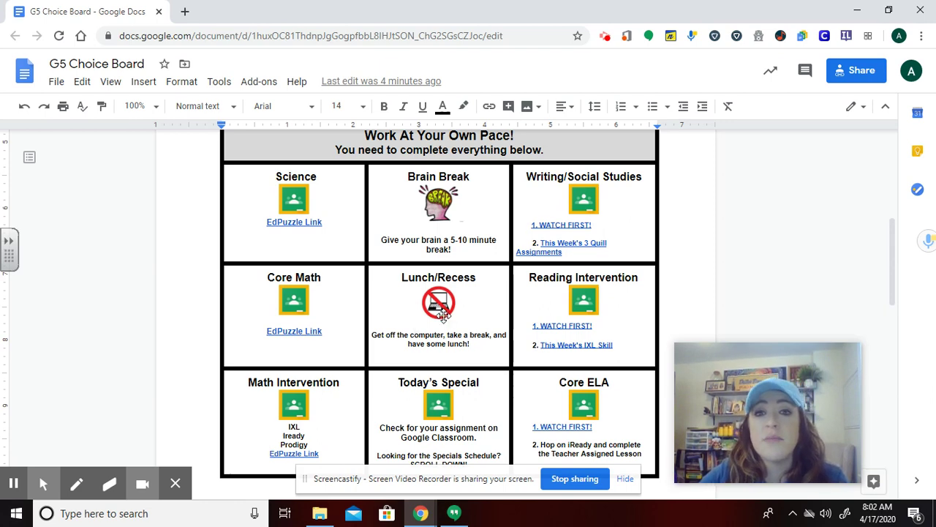
pyautogui.click(852, 71)
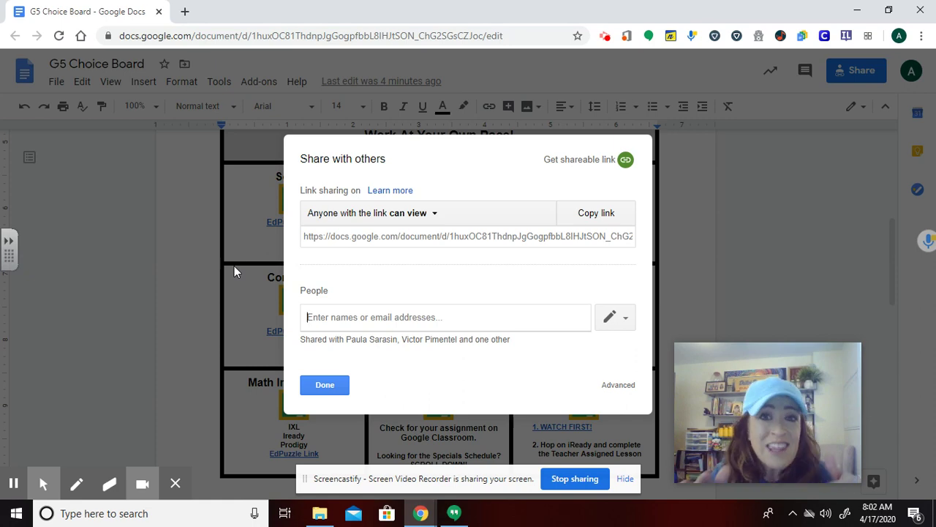
pyautogui.click(606, 219)
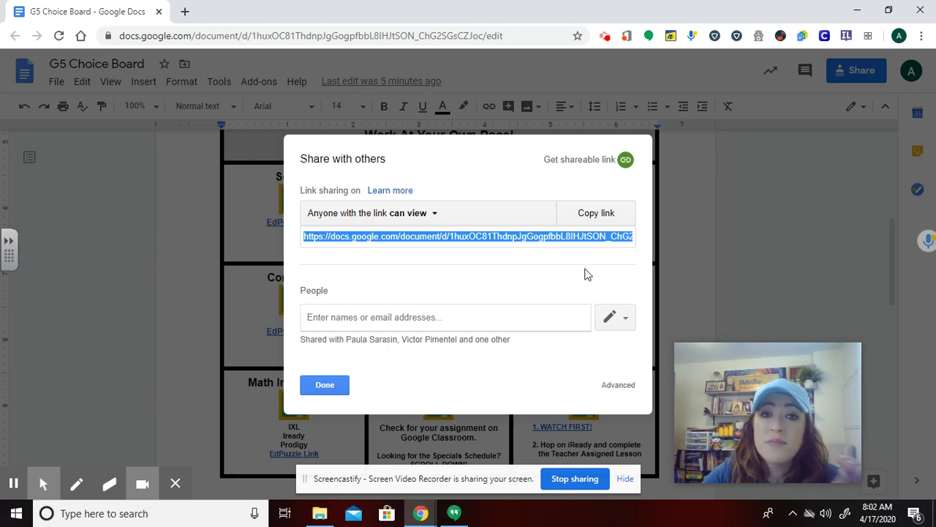
pyautogui.click(605, 218)
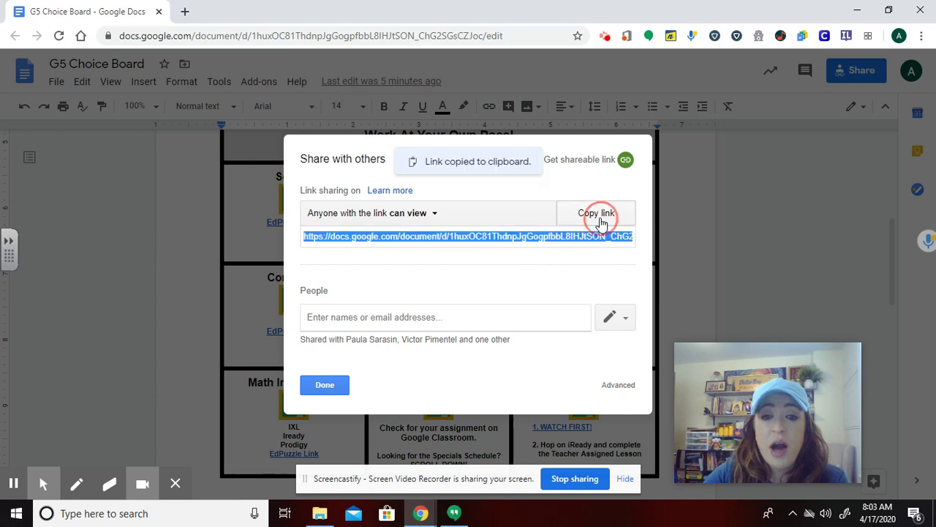
# Open and close an empty browser tab, then switch to the Gmail inbox window
pyautogui.click(186, 13)
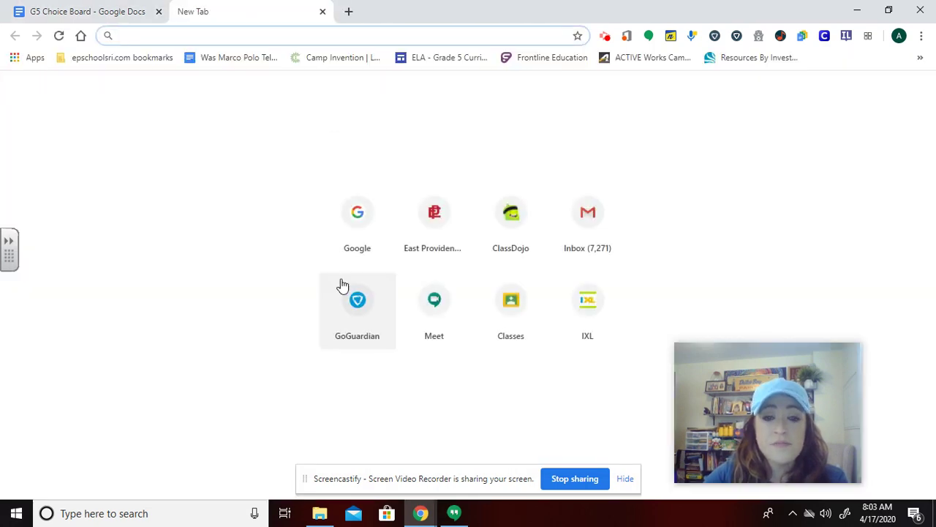
pyautogui.click(322, 12)
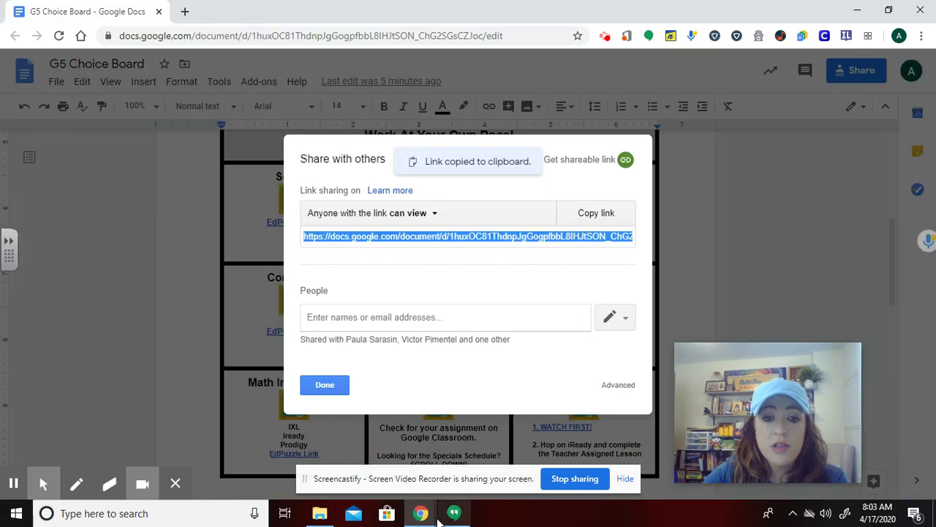
pyautogui.moveTo(414, 515)
pyautogui.click(399, 482)
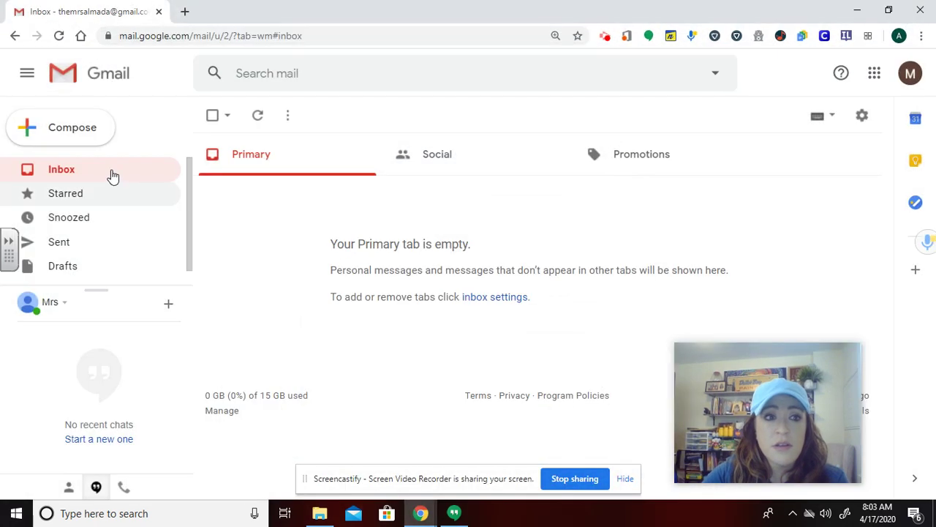
# Compose a new email, paste the document link into its body, and expand it to full screen
pyautogui.click(86, 136)
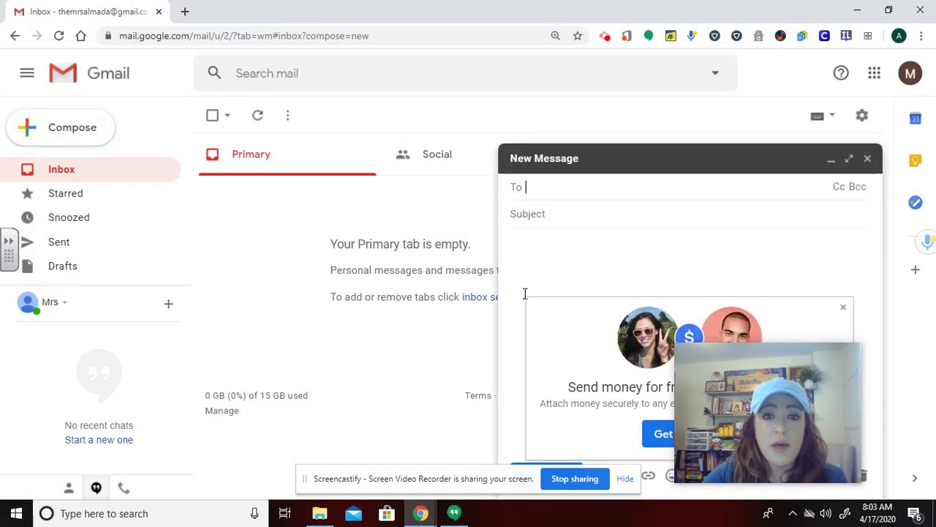
pyautogui.click(576, 235)
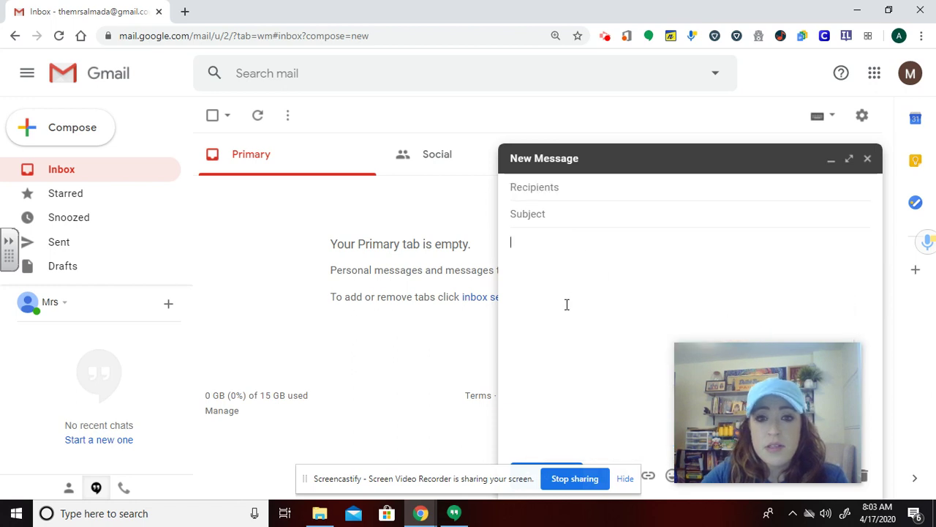
pyautogui.hotkey('ctrl', 'v')
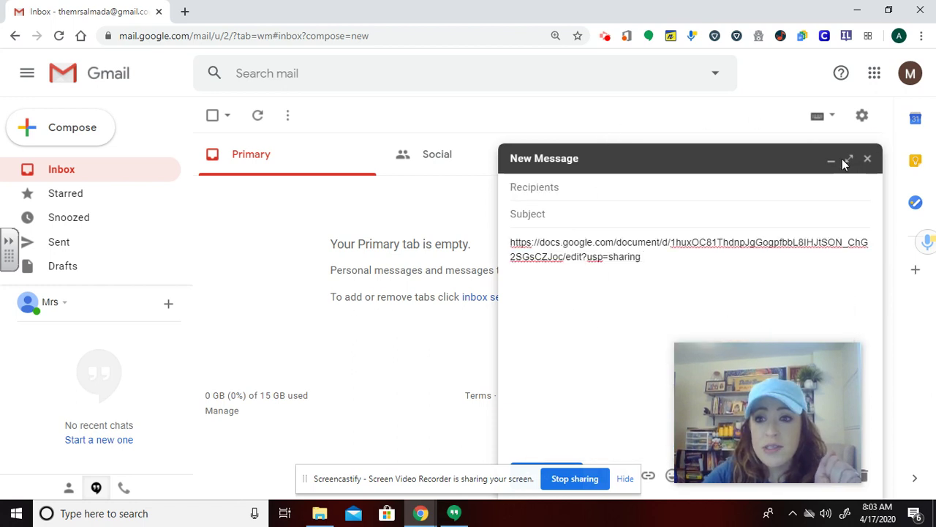
pyautogui.click(848, 161)
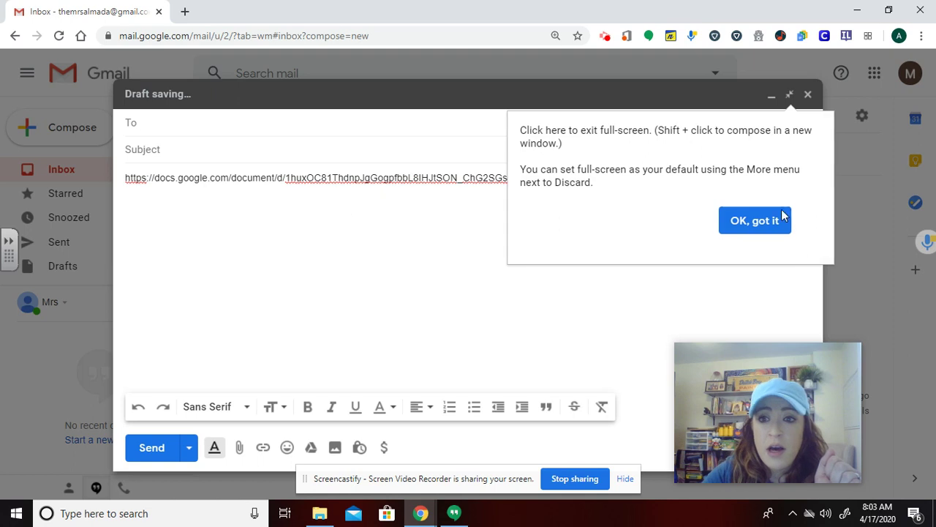
pyautogui.click(754, 221)
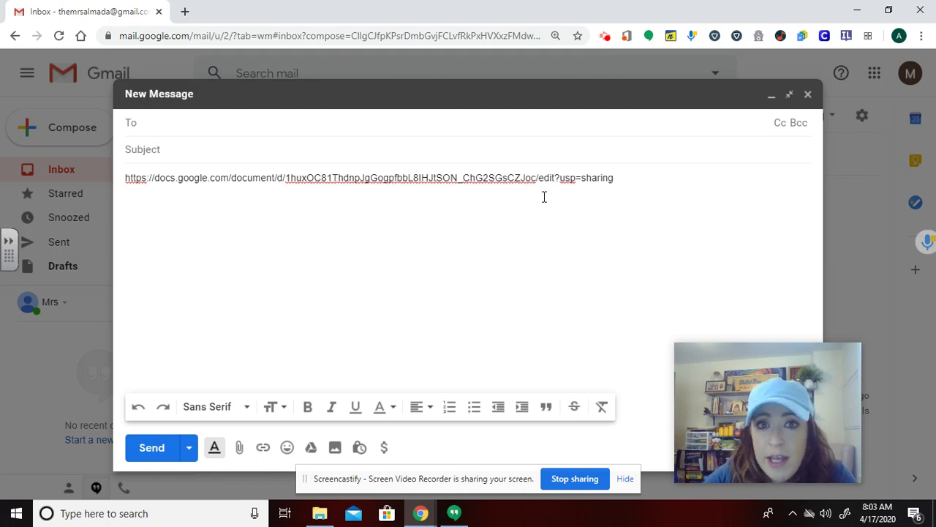
# Replace the link's edit?usp=sharing ending with copy so it ends in /copy
pyautogui.moveTo(540, 180); pyautogui.dragTo(635, 183)
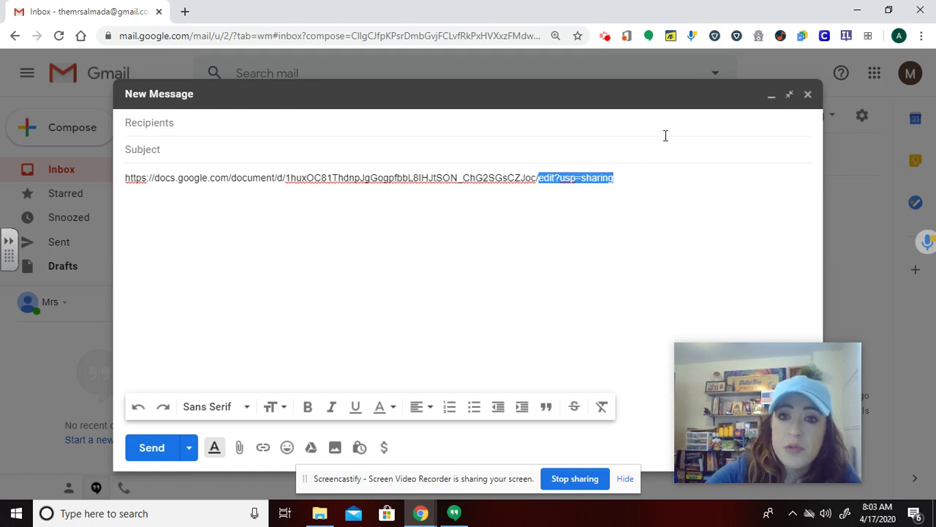
pyautogui.press('BackSpace')
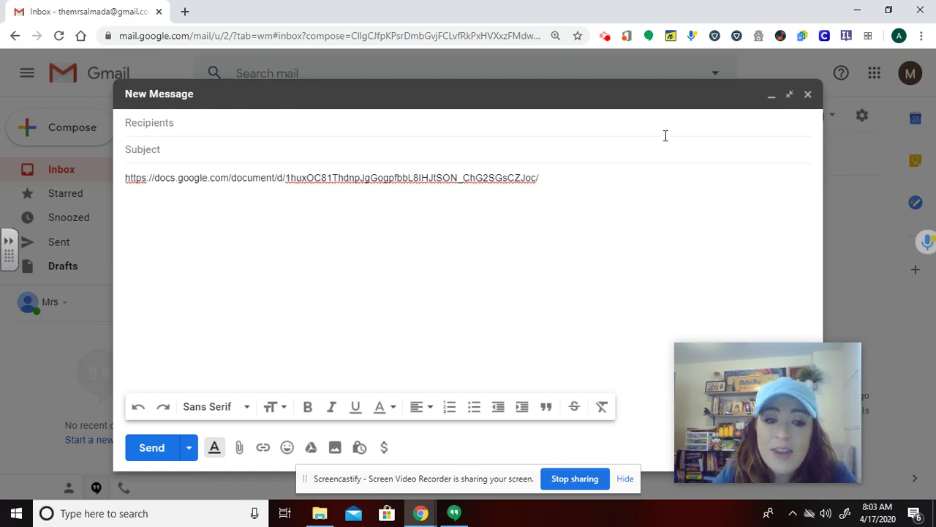
pyautogui.write('copy')
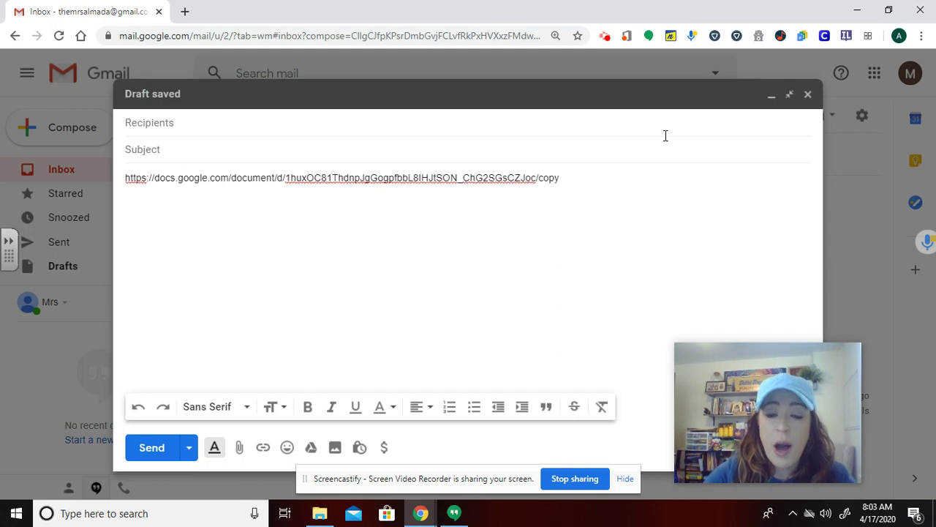
# Address the email to your own Gmail address and enter the subject Test
pyautogui.click(169, 124)
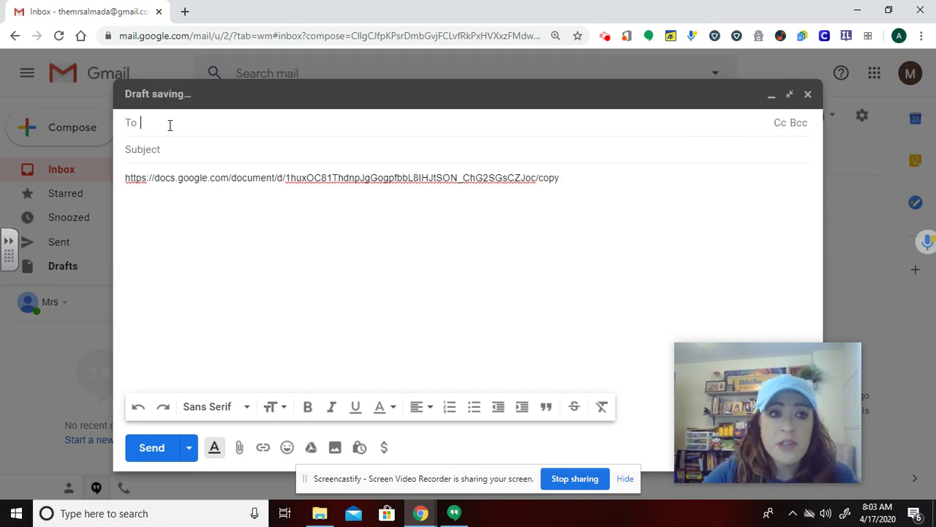
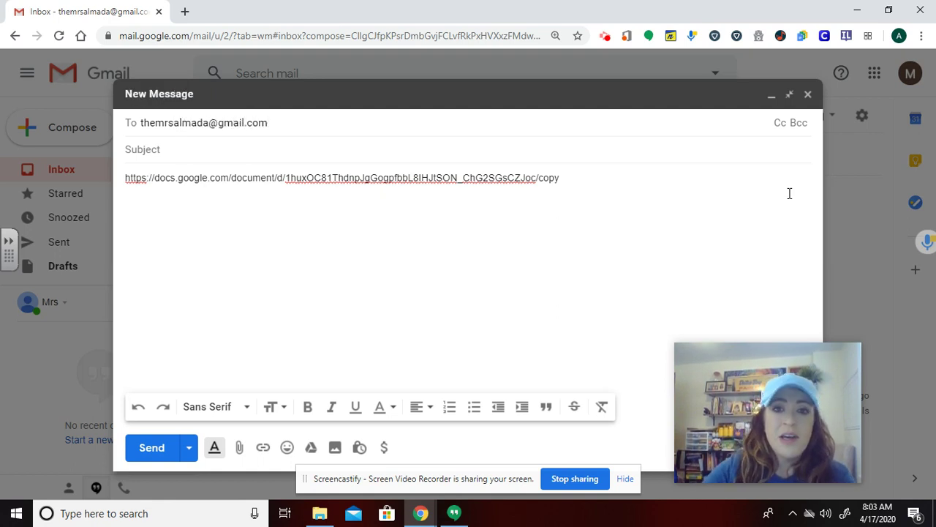
pyautogui.click(608, 195)
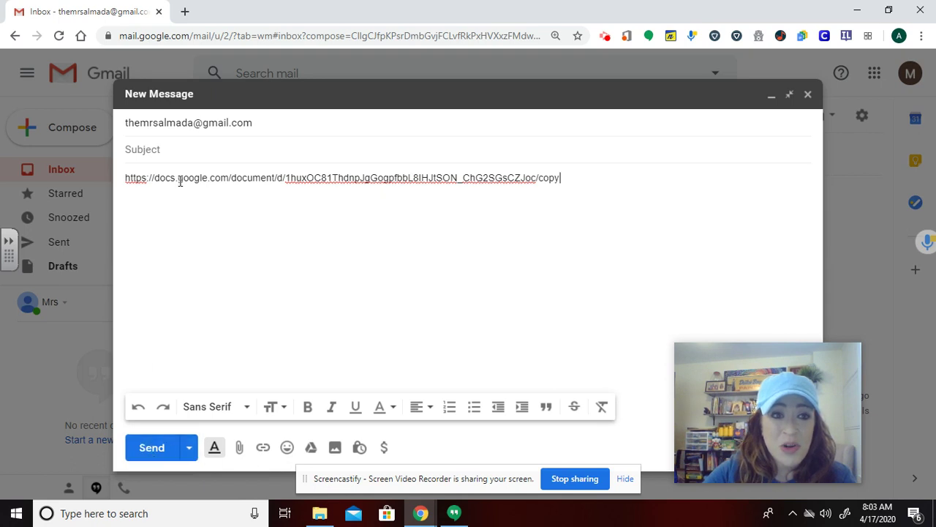
pyautogui.click(180, 150)
pyautogui.write('Test')
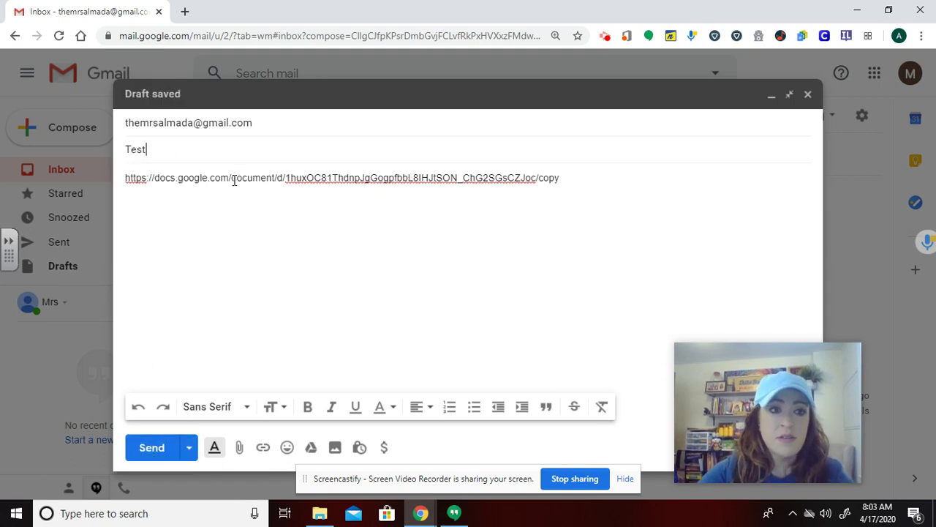
# Send the email, open the received Test message, and follow its /copy document link
pyautogui.click(154, 447)
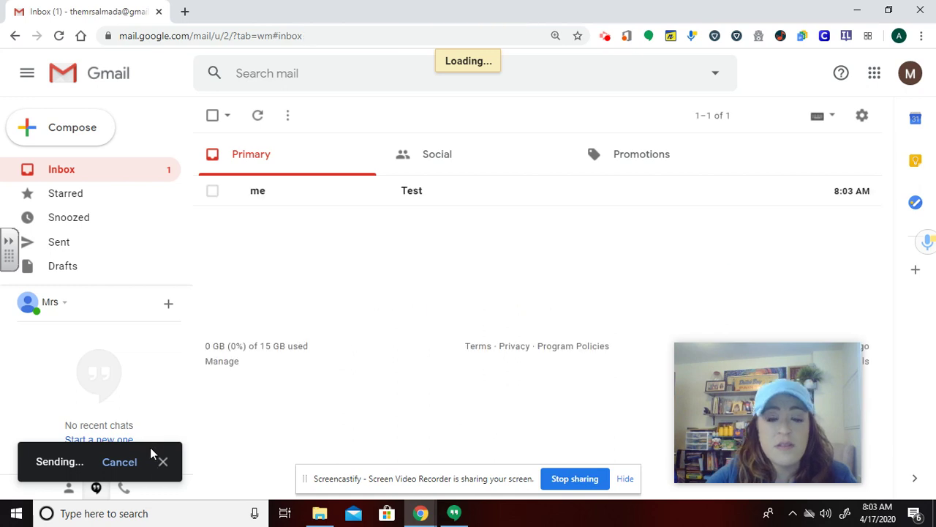
pyautogui.click(413, 196)
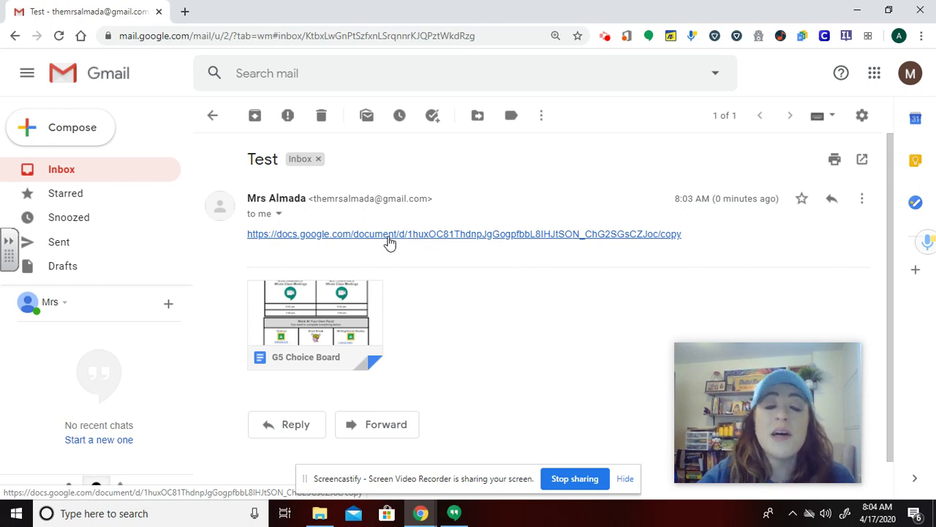
pyautogui.click(389, 234)
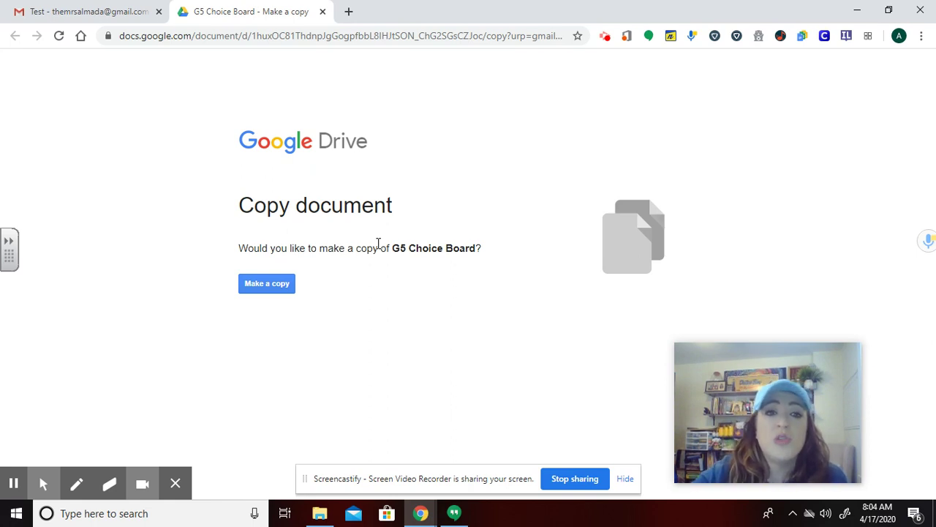
# Make a copy of G5 Choice Board, change its date from 16 to 17, and scroll through it
pyautogui.click(272, 288)
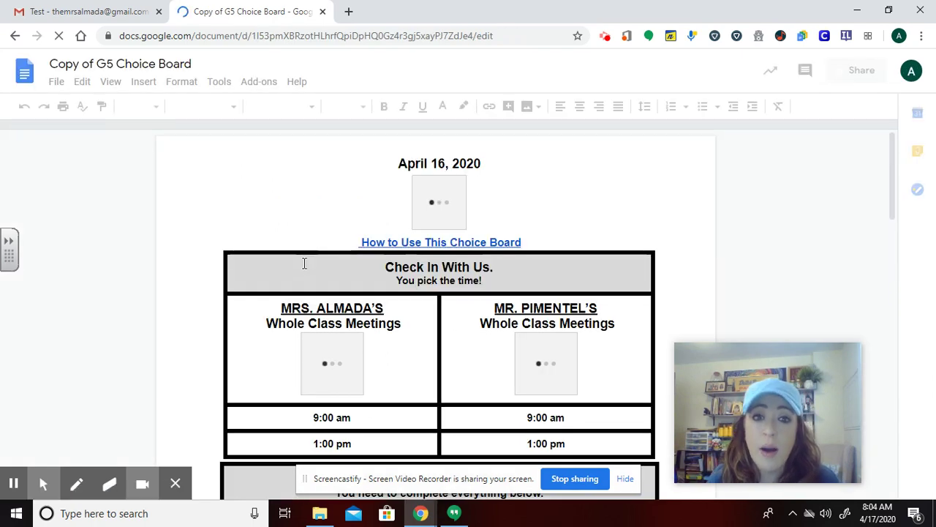
pyautogui.click(444, 162)
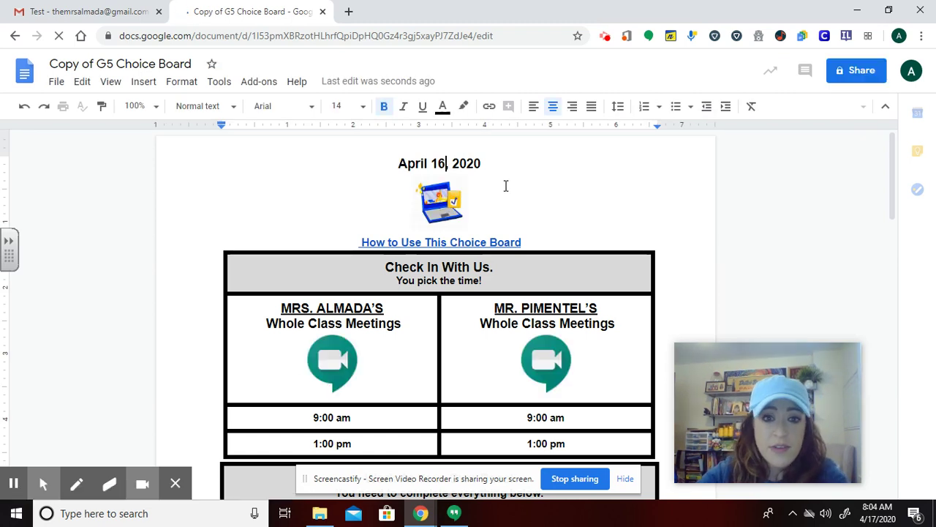
pyautogui.press('BackSpace')
pyautogui.write('7')
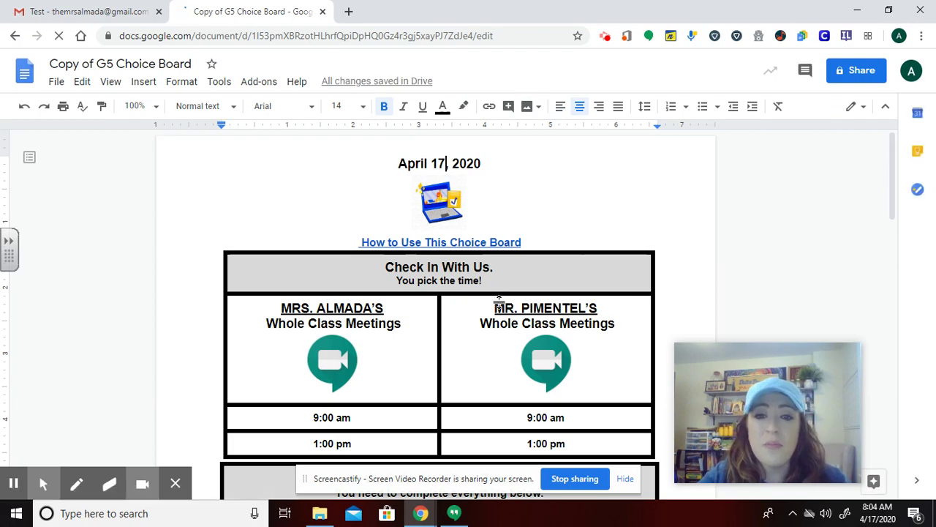
pyautogui.scroll(-10, 498, 302)
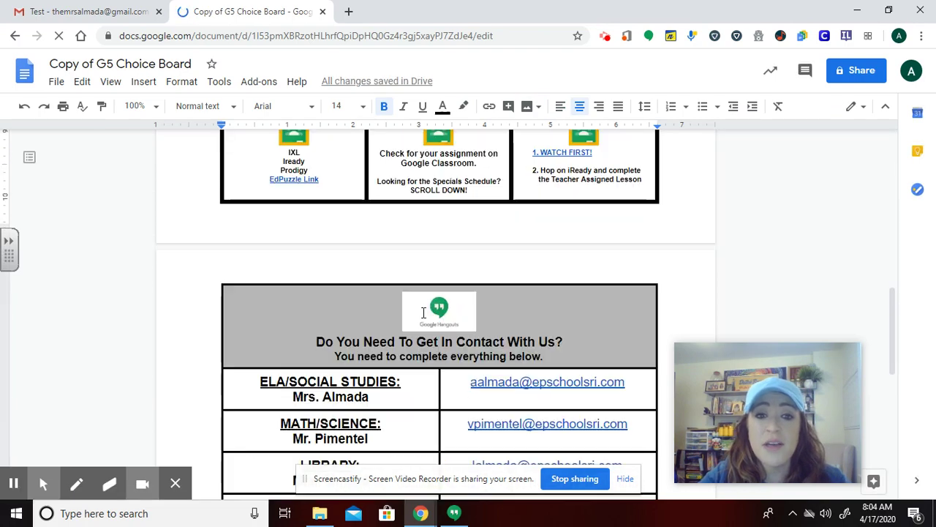
pyautogui.scroll(-2, 424, 312)
pyautogui.scroll(10, 432, 314)
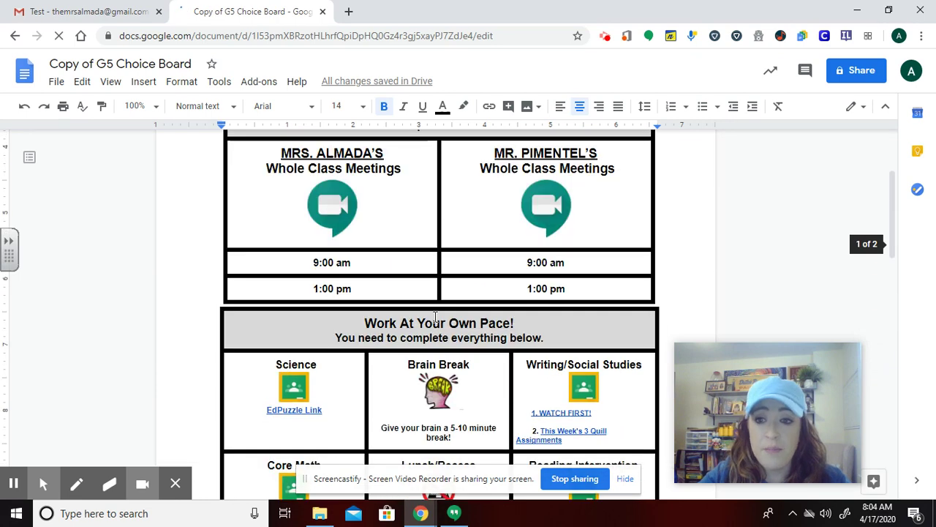
pyautogui.scroll(2, 436, 316)
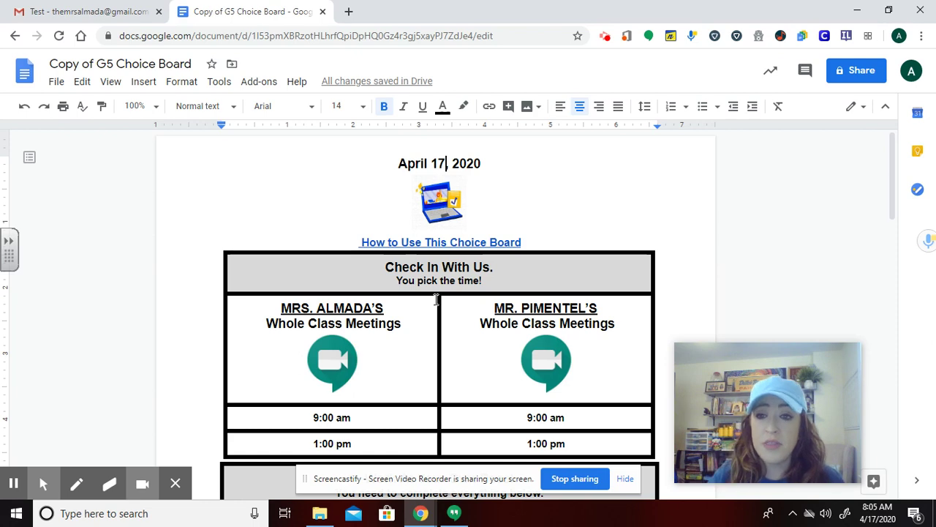
pyautogui.click(846, 69)
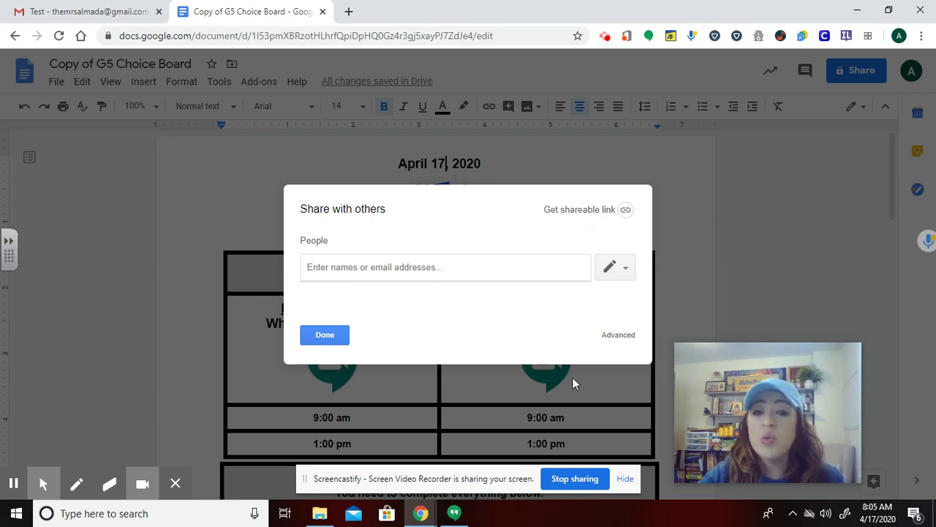
pyautogui.click(326, 334)
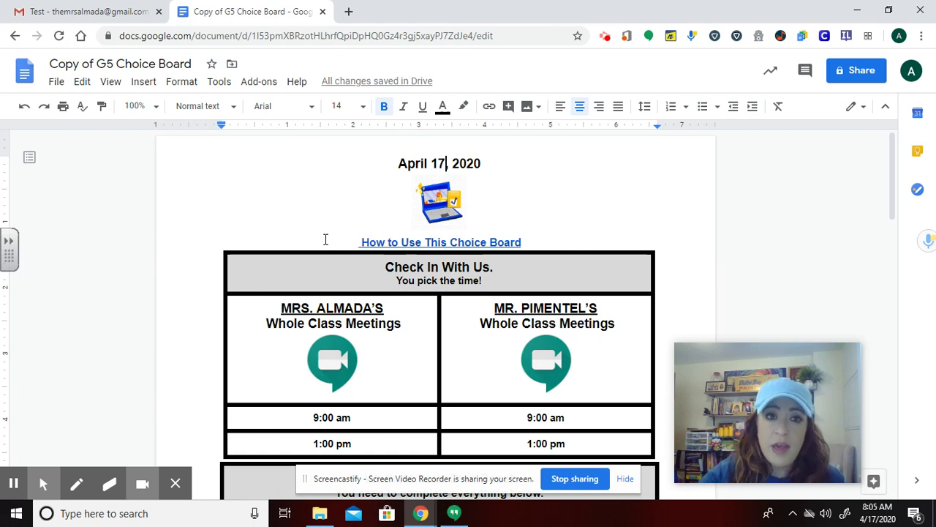
# Switch back to the Gmail tab showing the Test email with the /copy link
pyautogui.click(71, 18)
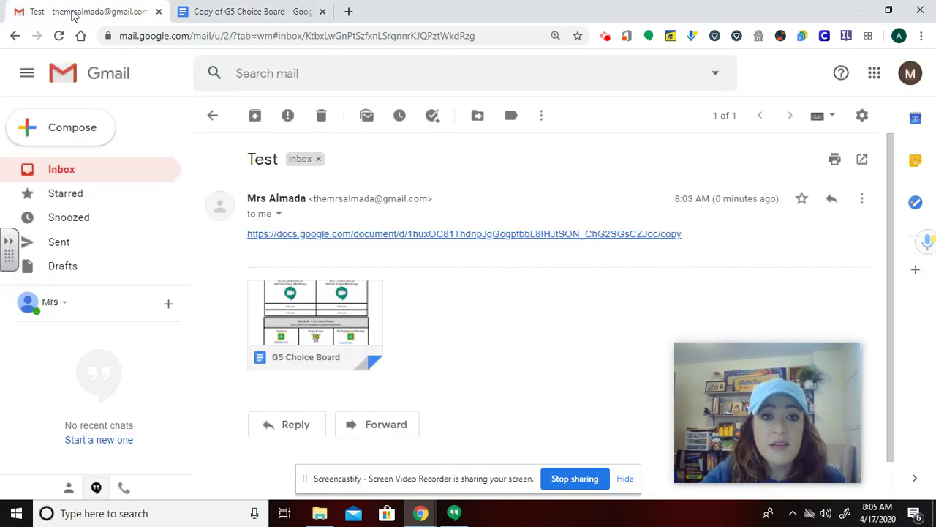